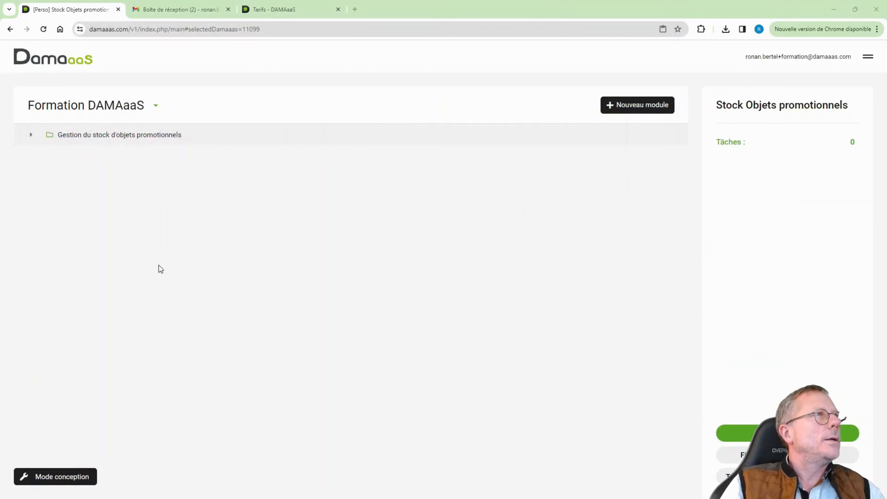
Open the role design settings of the Commandes fournisseurs module in the Gestion du stock d'objets promotionnels folder.
left_click(28, 137)
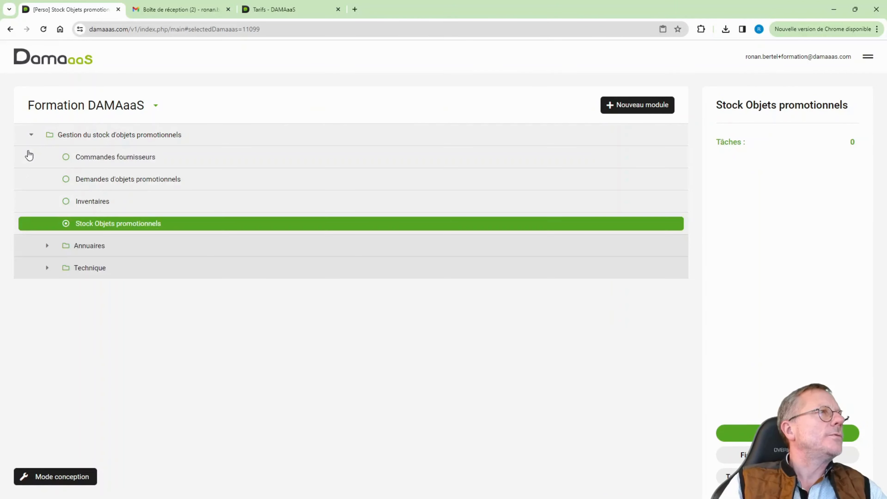
left_click(136, 161)
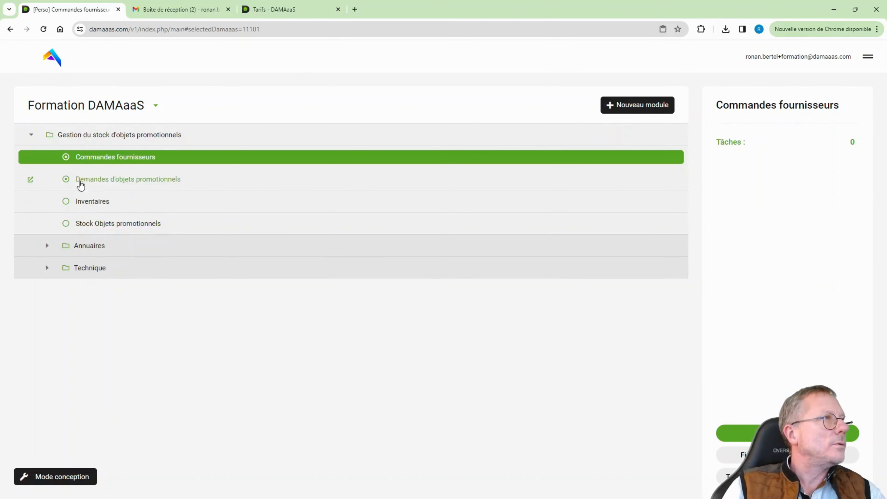
left_click(49, 476)
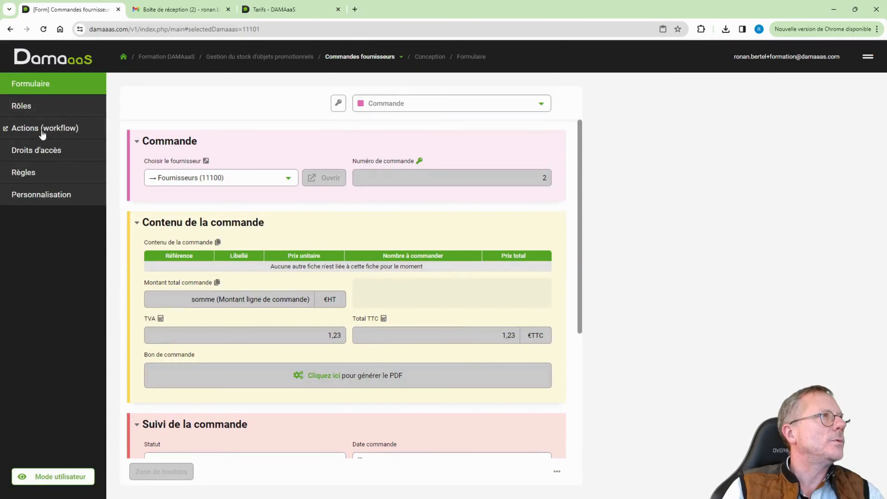
left_click(34, 107)
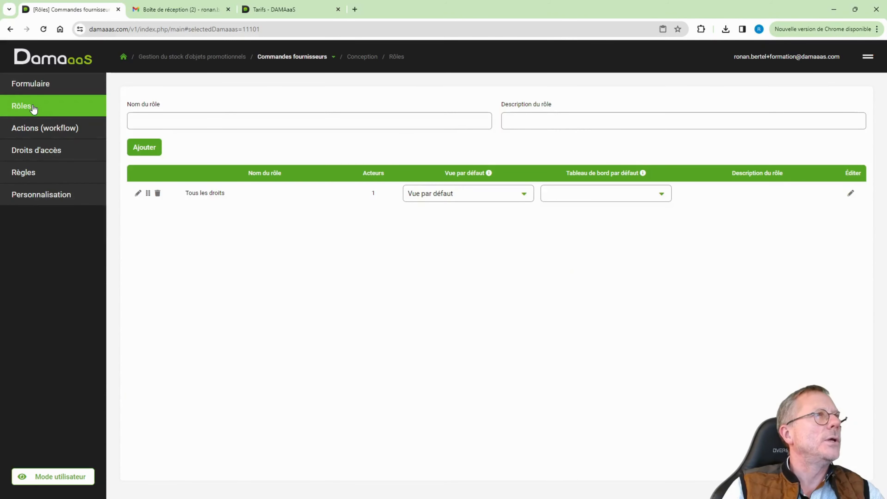
Add a role named "Gestionnaire de stock" to the Commandes fournisseurs module.
left_click(152, 122)
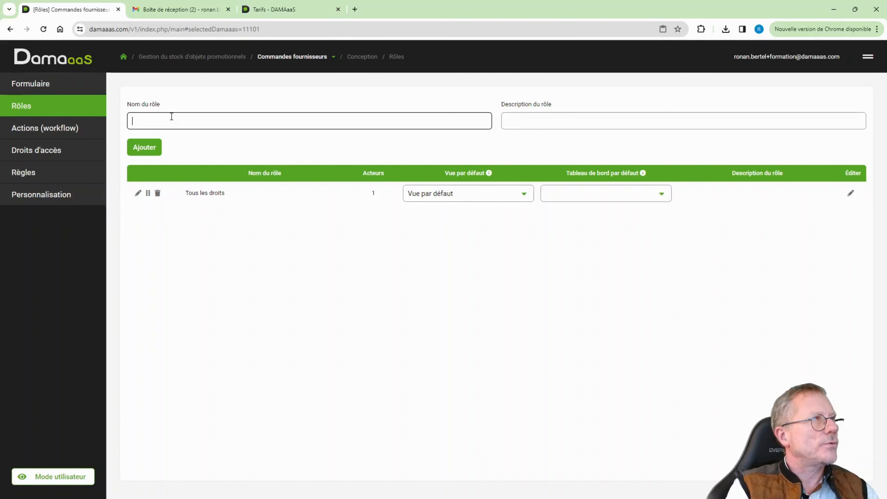
type("Gestio")
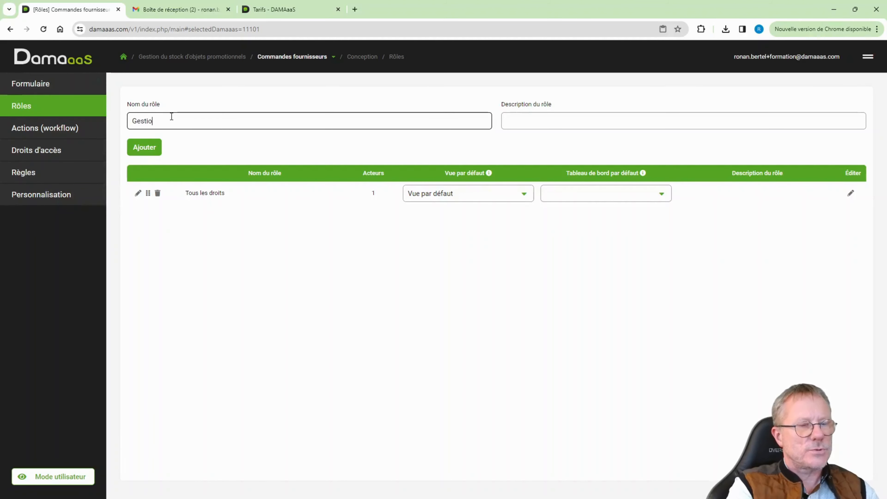
type("nnaire de stock")
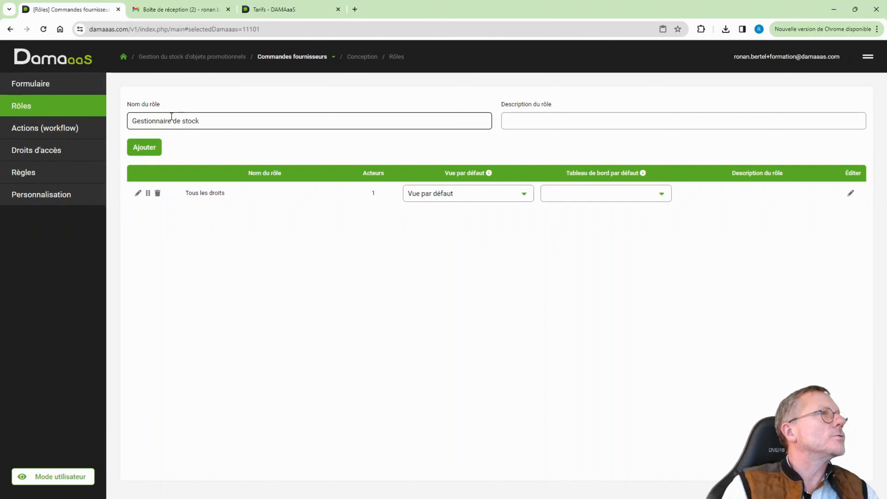
key("ctrl+a")
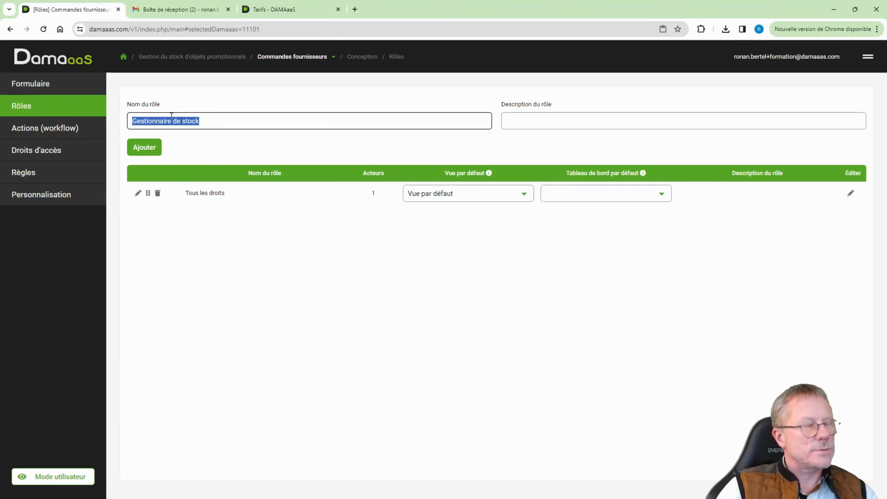
left_click(145, 148)
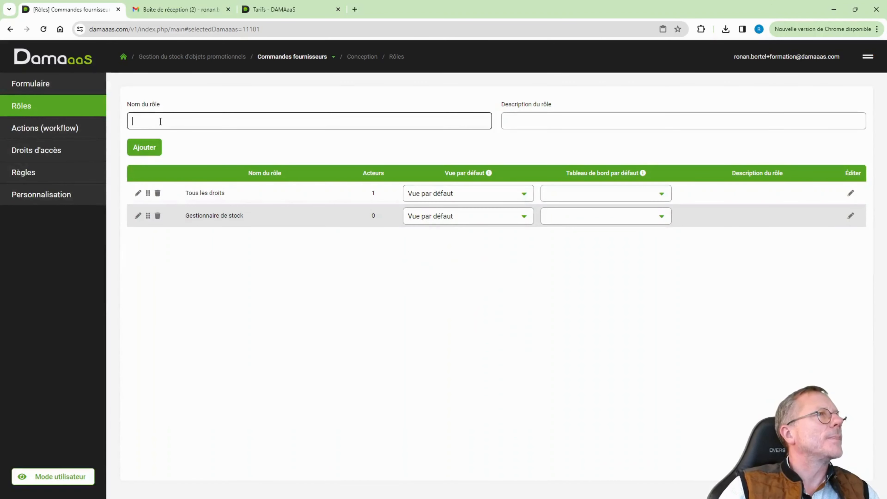
Add a role named "Direction franchiseur" to the Commandes fournisseurs module.
left_click(160, 121)
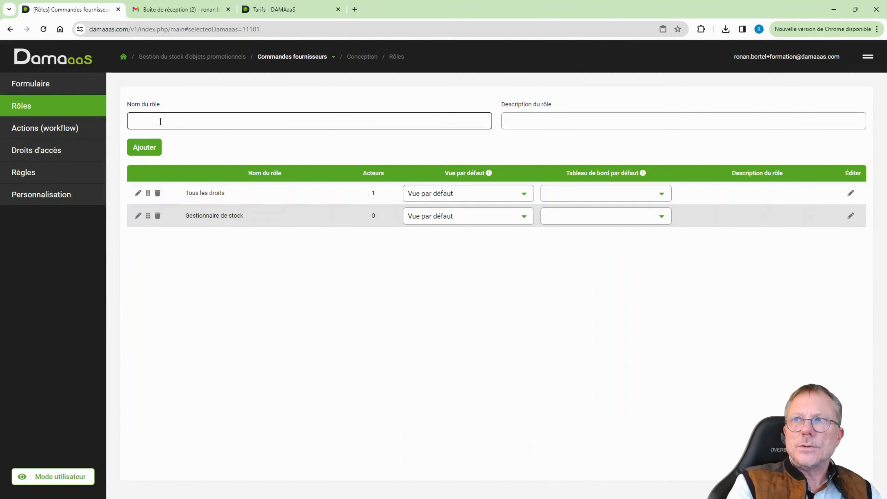
type("Di")
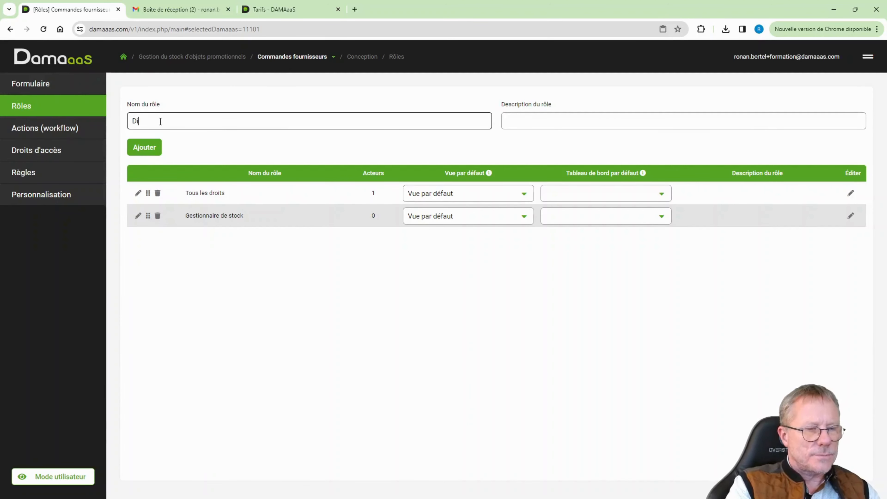
type("rection franchiseur")
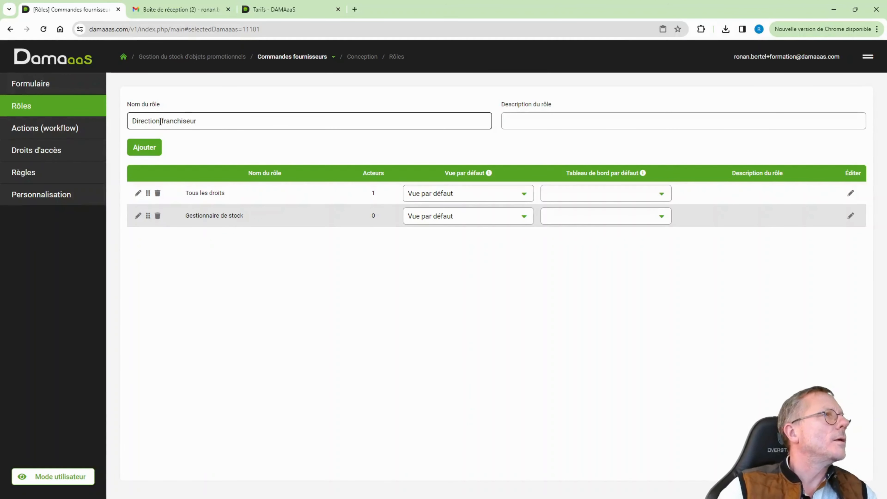
left_click(141, 149)
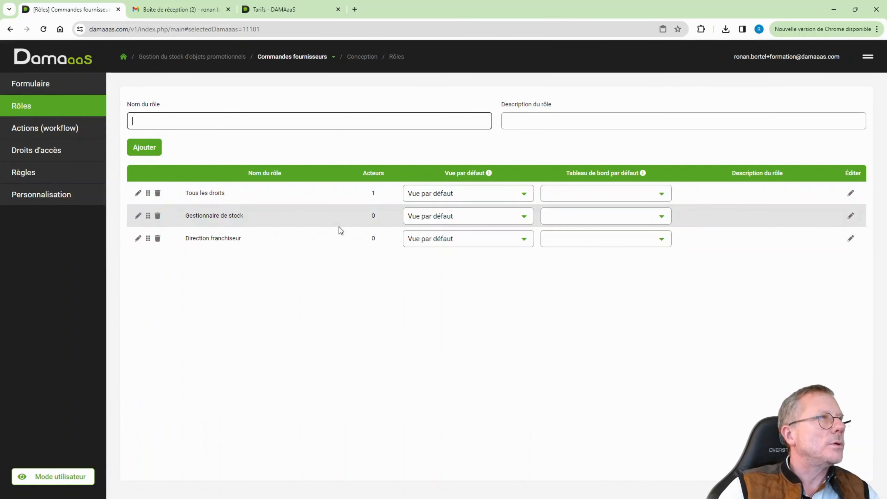
Switch to the roles of the Demandes d'objets promotionnels module and add the role "Gestionnaire de stock".
left_click(299, 60)
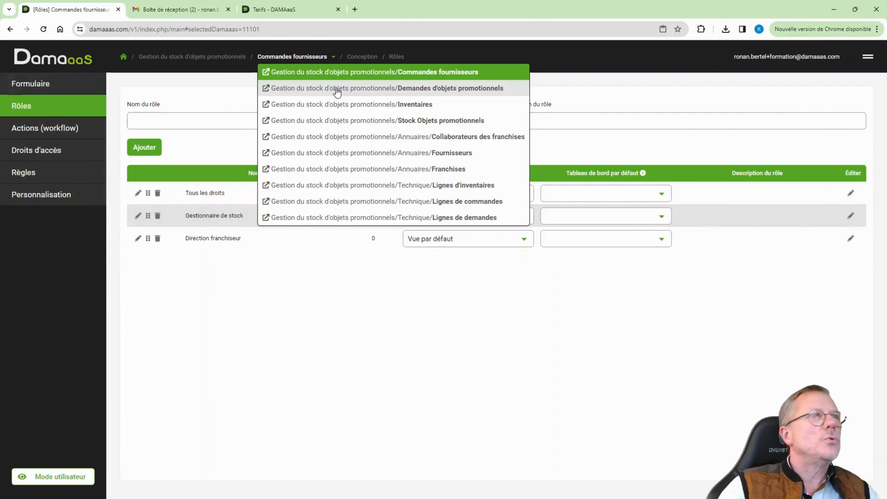
left_click(337, 92)
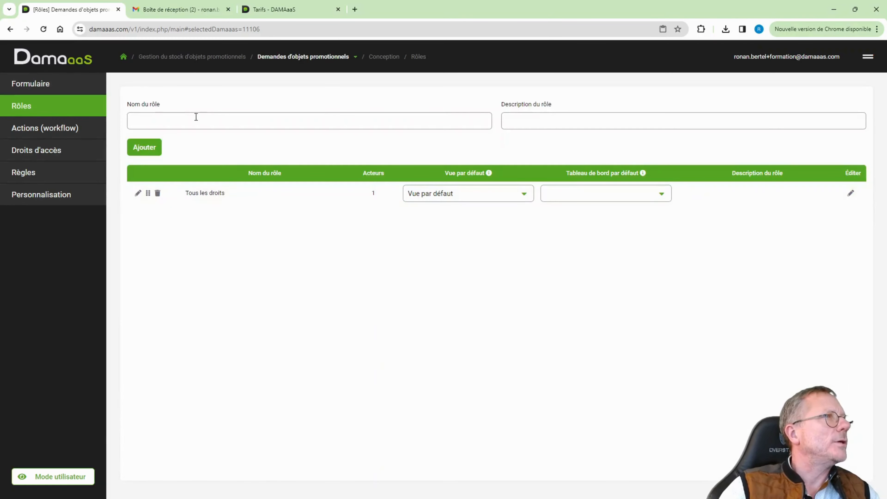
left_click(189, 121)
type("Gestionnaire de stock")
left_click(147, 149)
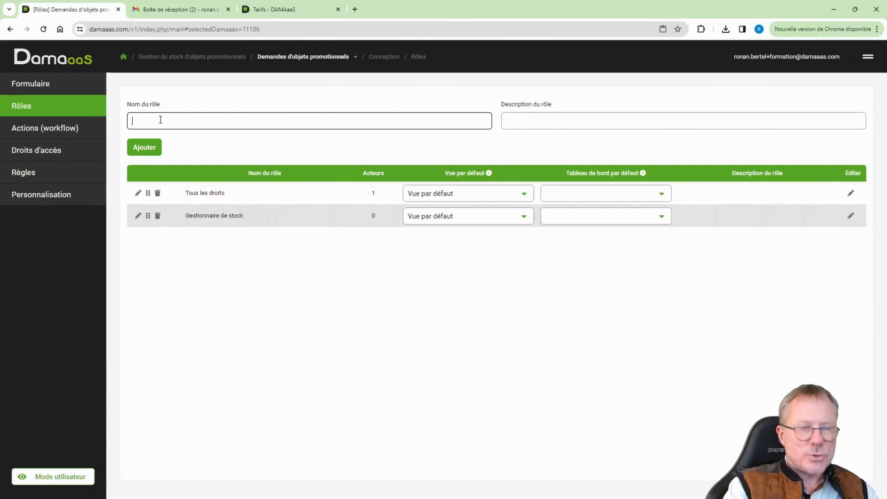
Add a role named "Direction franchiseur" to the Demandes d'objets promotionnels module.
type("Direction")
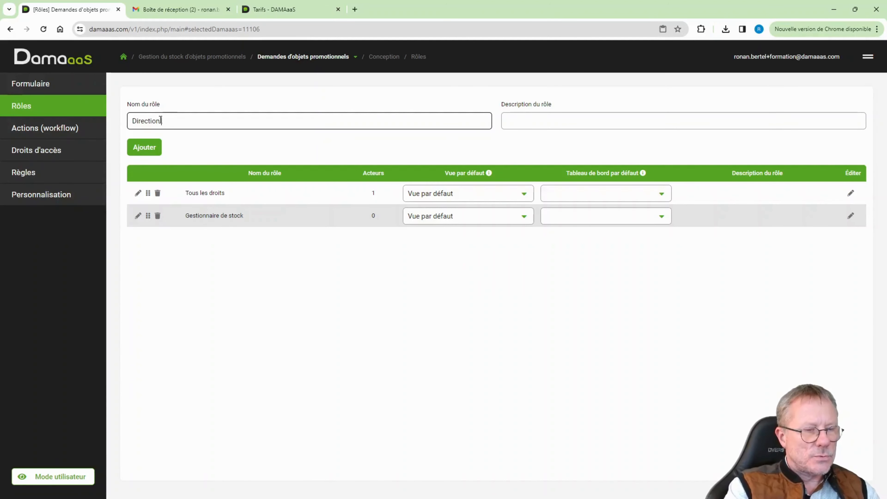
type(" franchiseur")
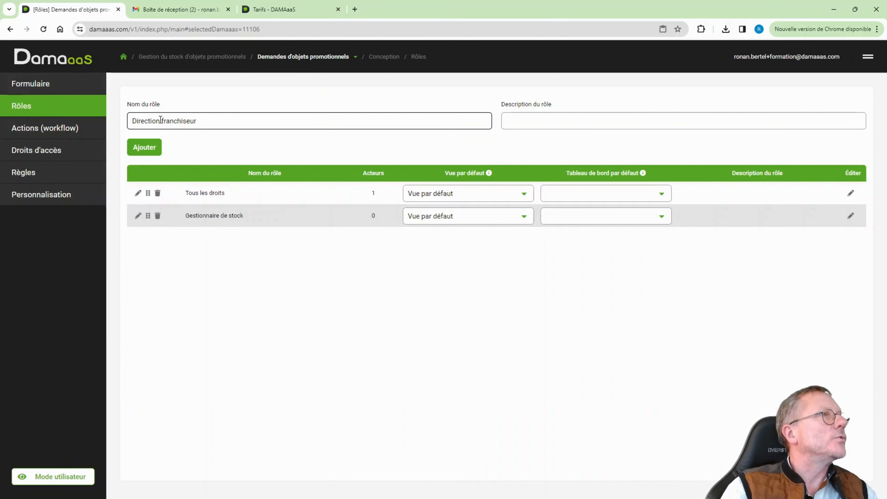
key("Return")
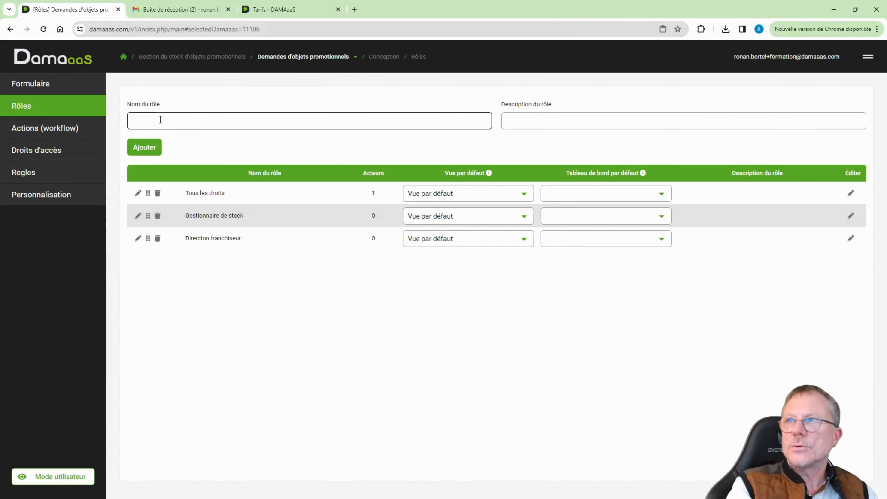
Add the roles "Gestionnaire franchisé" and "Manager franchisé" to the Demandes d'objets promotionnels module.
type("Gestion")
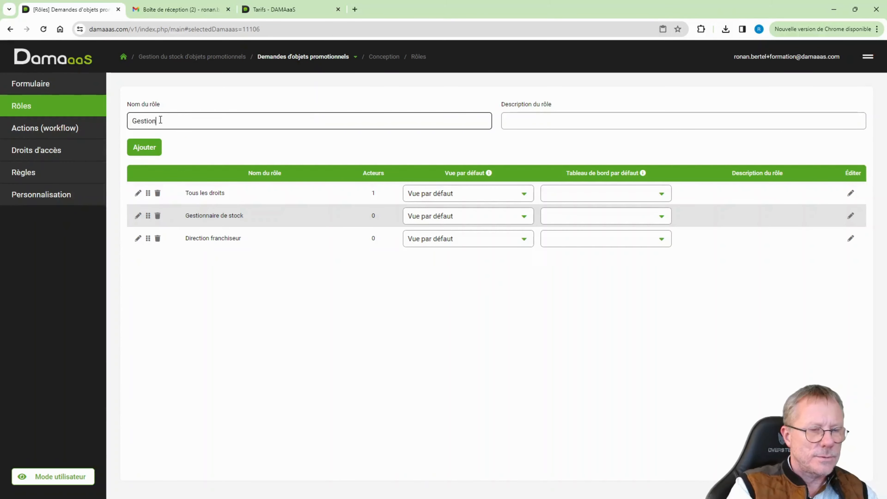
type("naire franchisé")
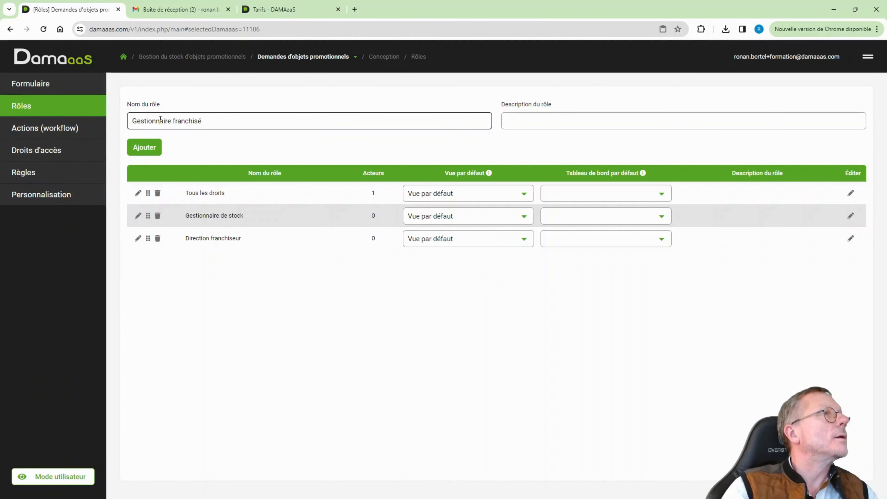
key("Return")
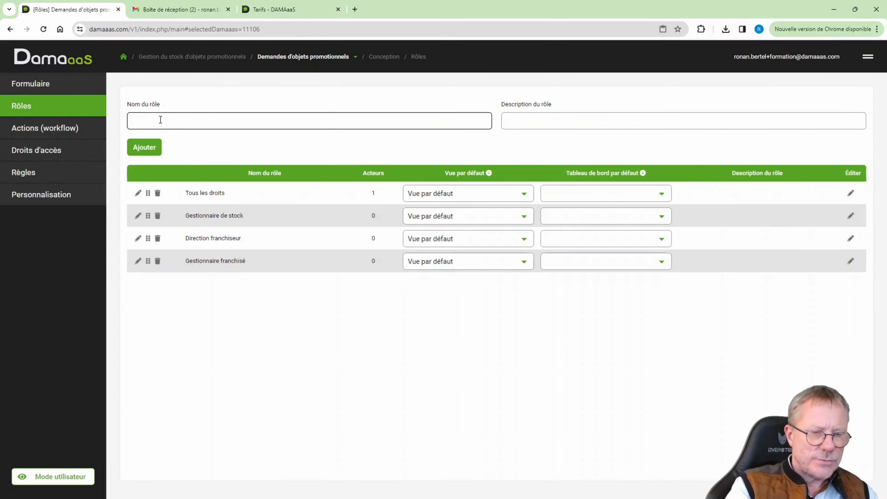
type("Manager franchisé")
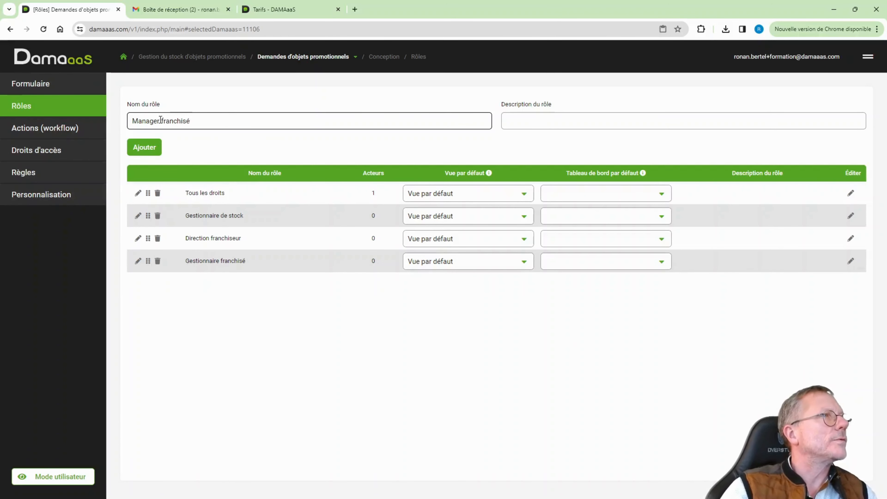
key("Return")
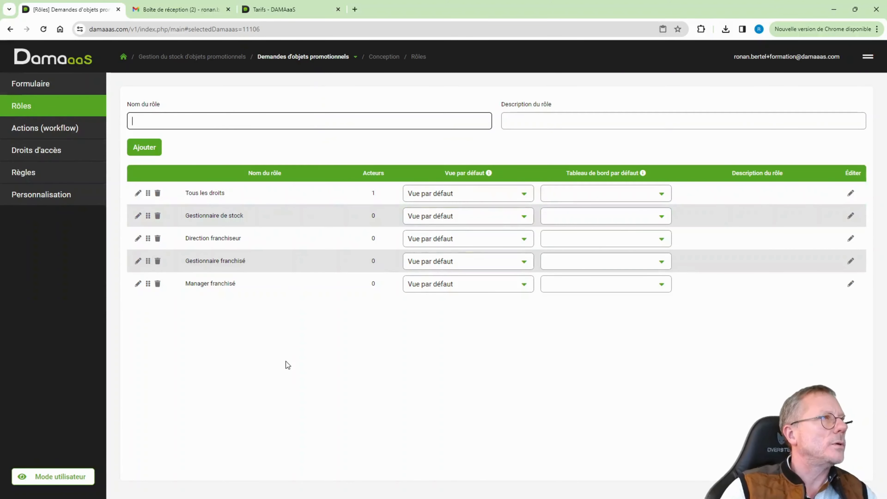
Switch to the roles of the Inventaires module and add the role "Gestionnaire de stock".
left_click(321, 58)
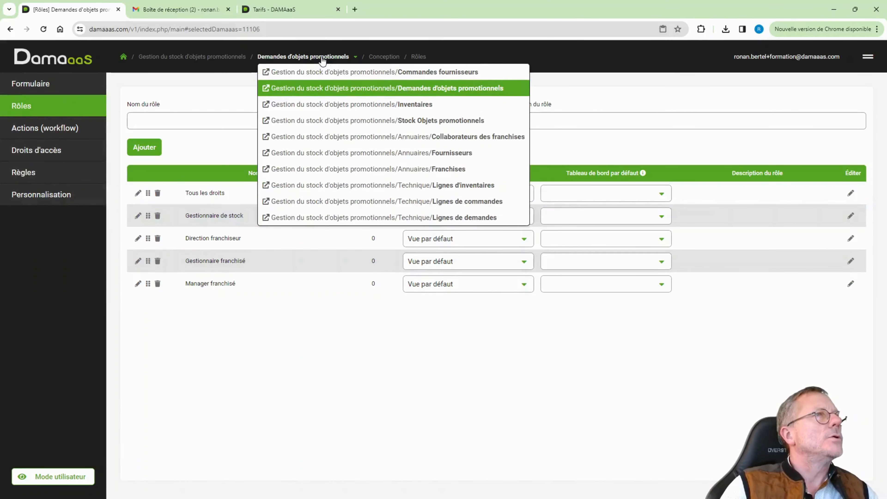
left_click(419, 105)
left_click(266, 120)
type("Gestionnaire de stock")
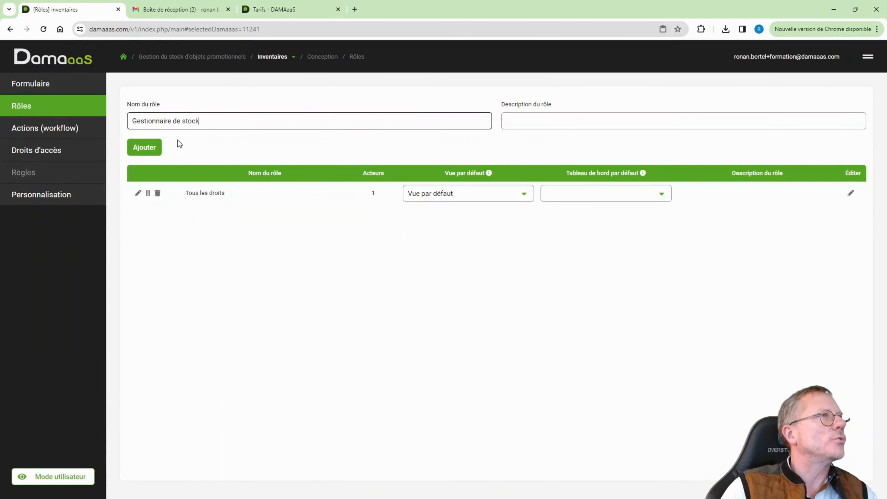
left_click(144, 148)
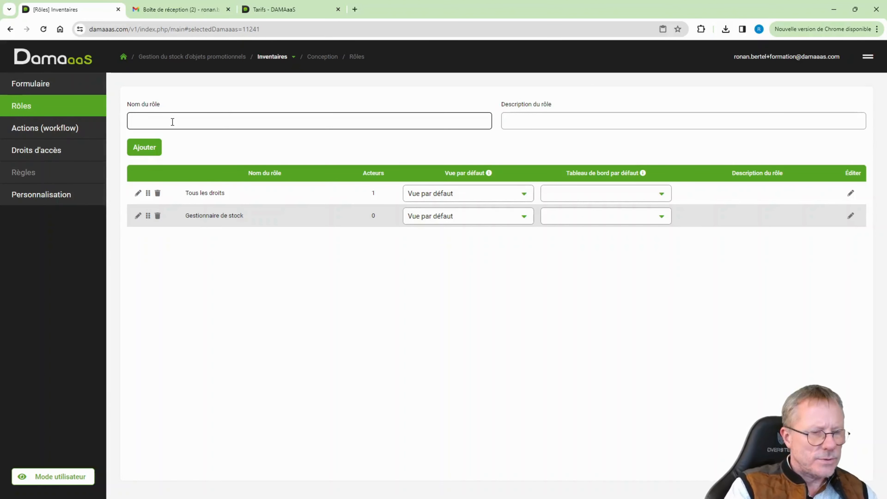
Add a role named "Direction franchiseur" to the Inventaires module.
type("Direction fran")
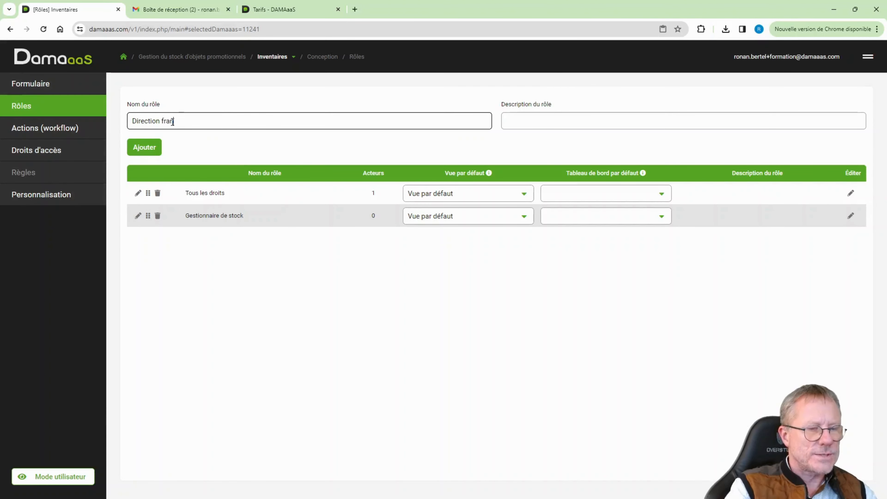
type("chisé")
key("BackSpace")
type("e")
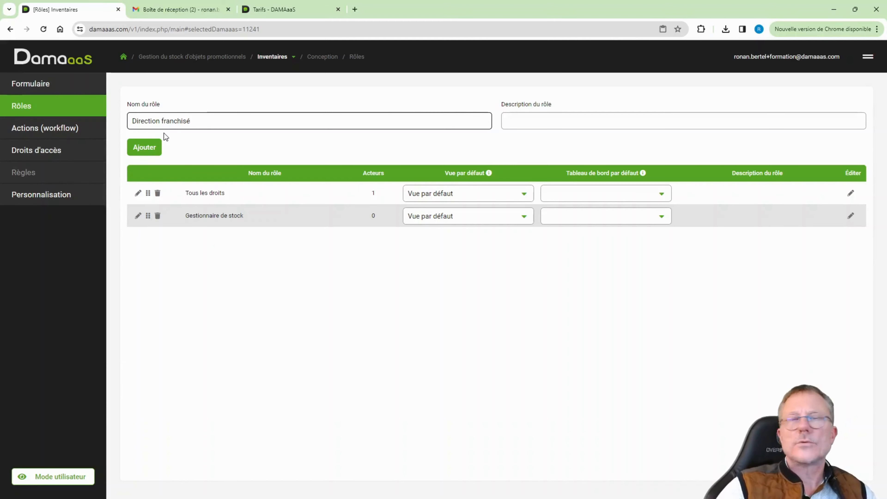
type("ur")
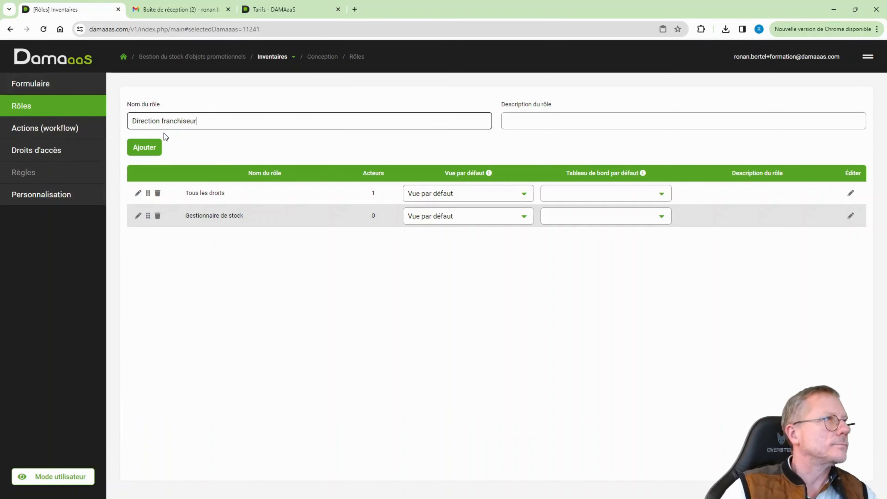
left_click(152, 150)
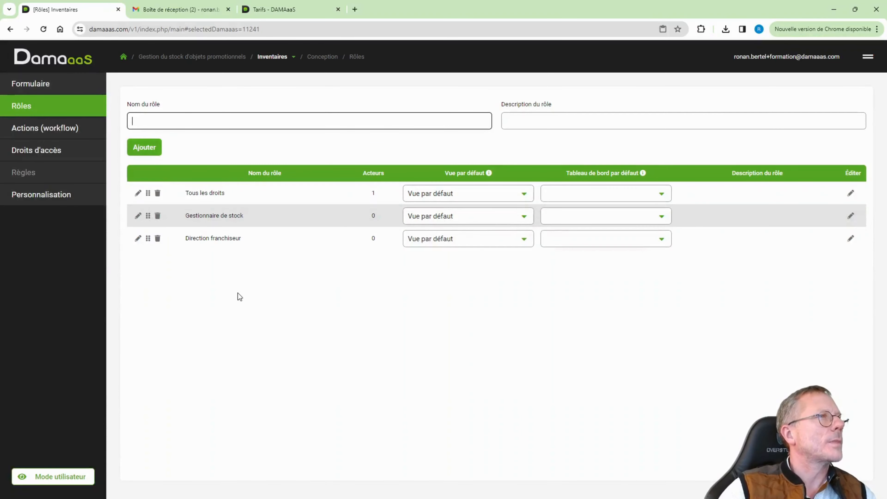
Switch to the roles of the Stock Objets promotionnels module, enter "Gestionnaire de stockDirection franchiseur" as role name and copy that text.
left_click(279, 59)
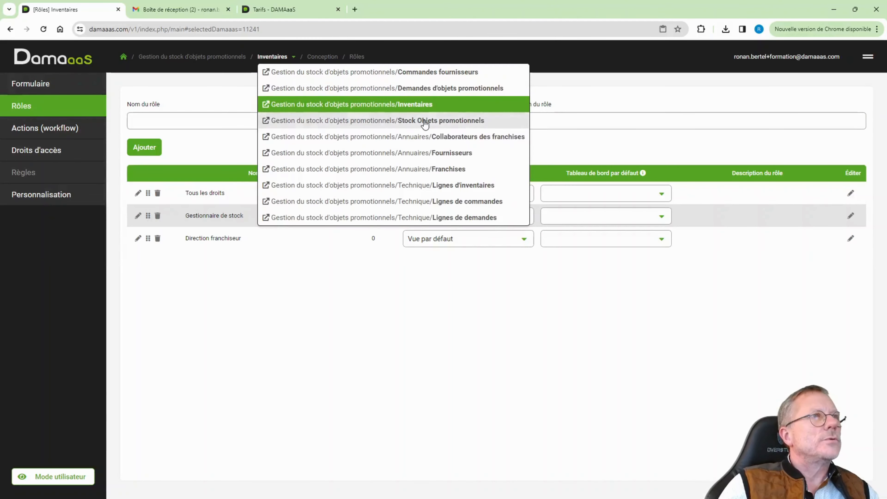
left_click(425, 120)
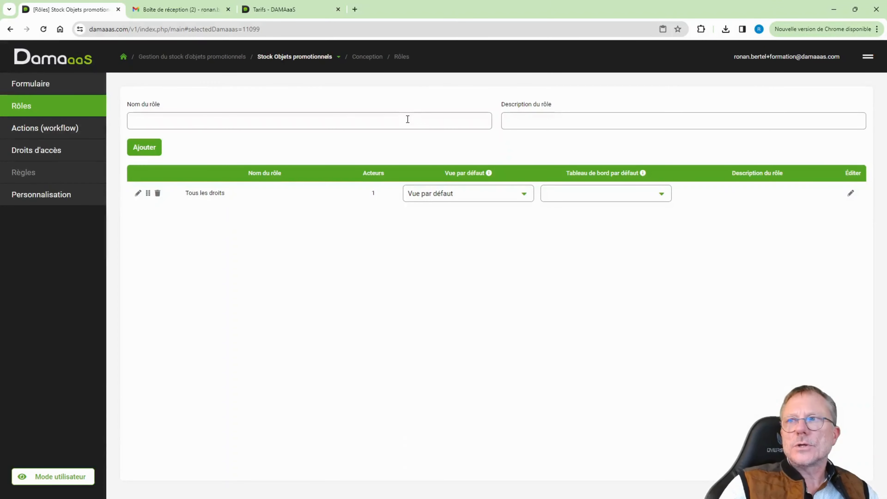
left_click(278, 124)
type("Gestionnaire de stock")
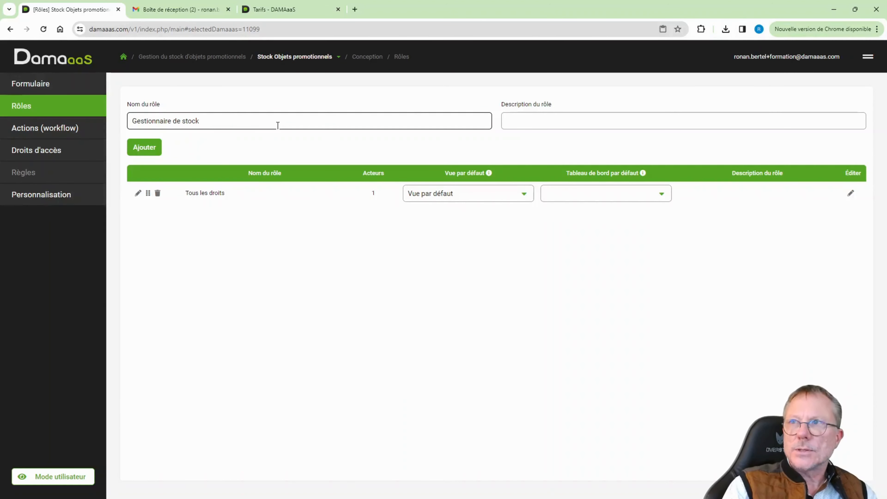
type("Direc")
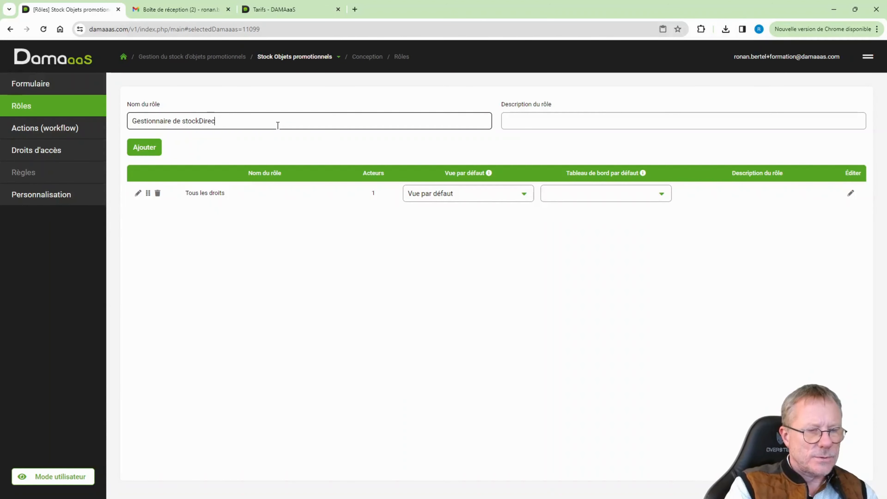
type("tion franchiseur")
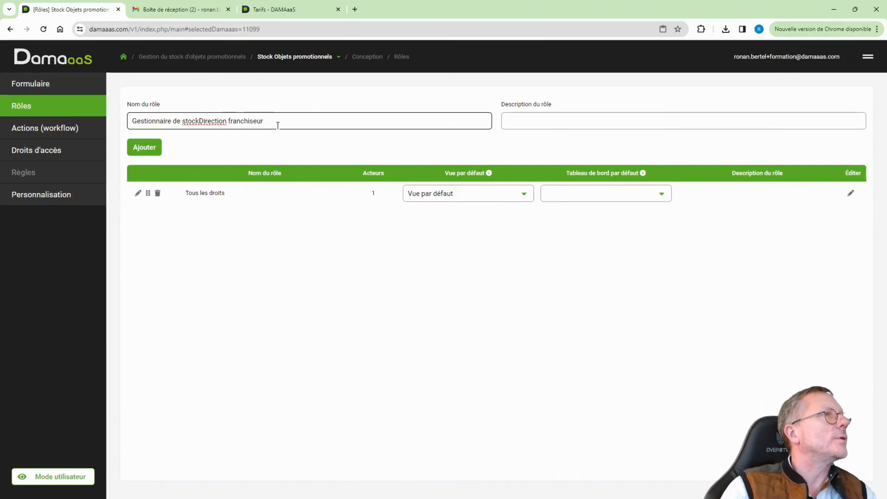
key("ctrl+a")
key("ctrl+c")
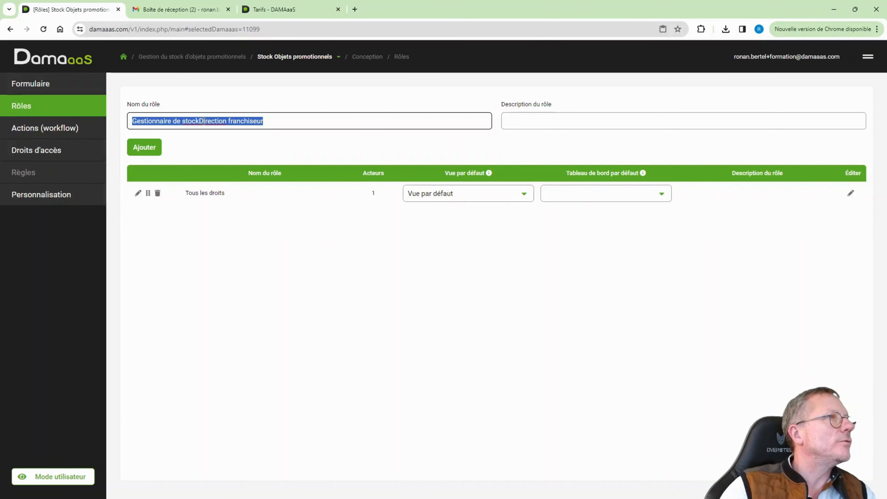
Shorten the role name to "Gestionnaire de stock" and add it as a role of the Stock Objets promotionnels module.
left_click_drag(198, 121, 380, 121)
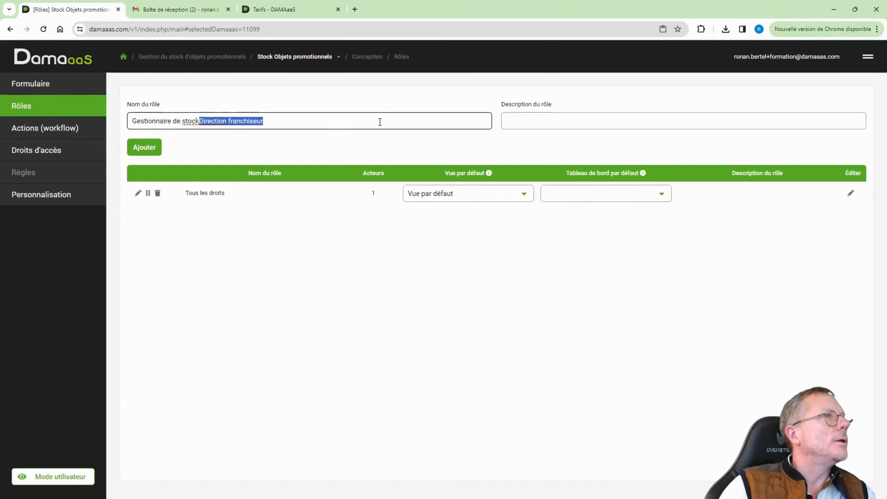
key("BackSpace")
key("Return")
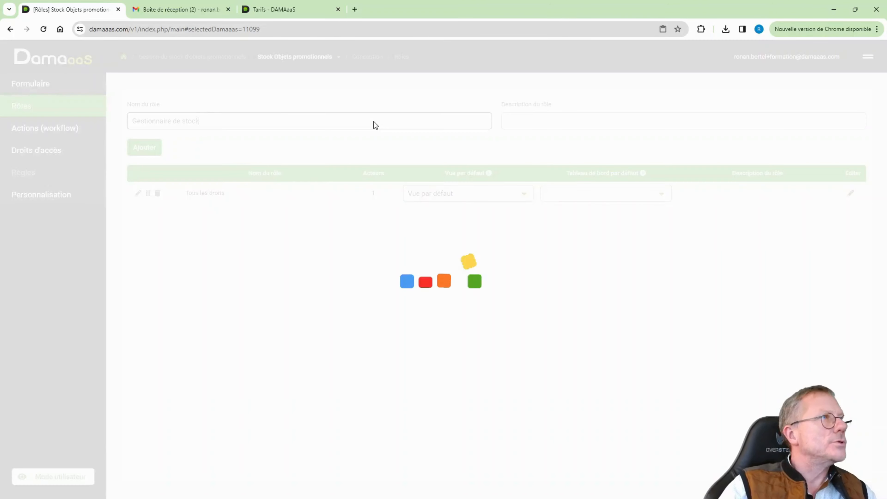
Paste the copied role names, reduce them to "Direction franchiseur" and add that role to the Stock Objets promotionnels module.
key("ctrl+v")
key("ctrl+shift+Right")
key("ctrl+shift+Right")
key("ctrl+shift+Right")
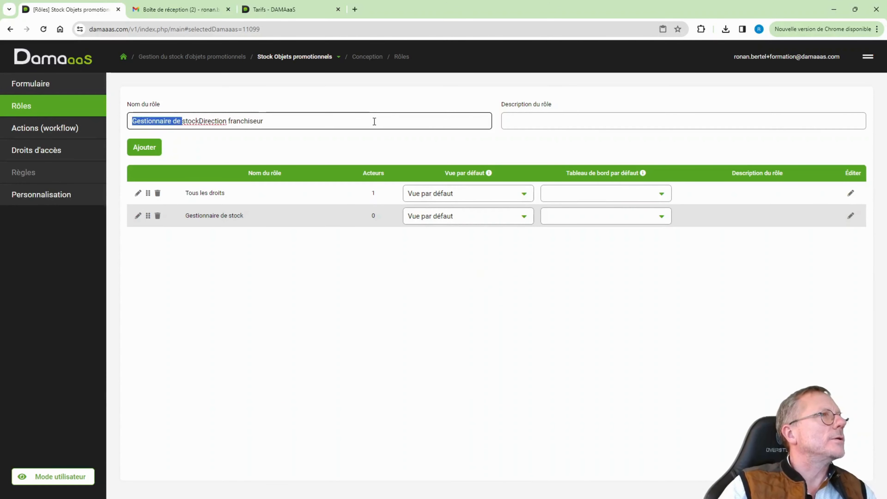
key("shift+Left")
key("shift+Left")
key("shift+Left")
key("shift+Left")
key("shift+Left")
key("shift+Left")
key("shift+Left")
key("shift+Left")
key("shift+Left")
key("shift+Left")
key("shift+Left")
key("shift+Left")
key("shift+Right")
key("shift+Right")
key("shift+Right")
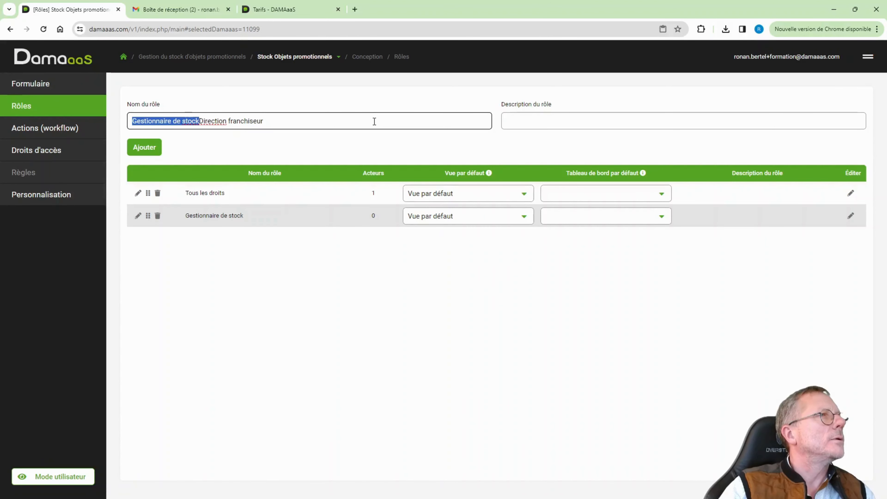
key("BackSpace")
key("Return")
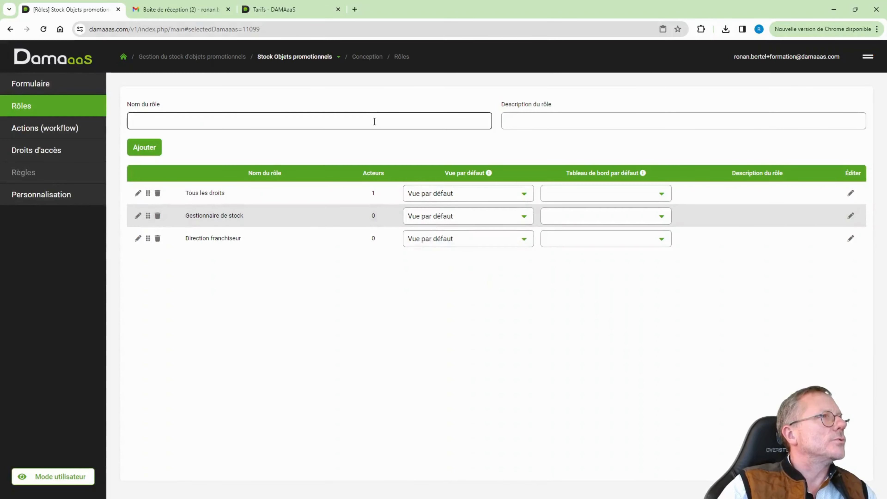
Switch to the roles of the Collaborateurs des franchises module and add the role "Direction franchiseur" from the copied text.
left_click(305, 58)
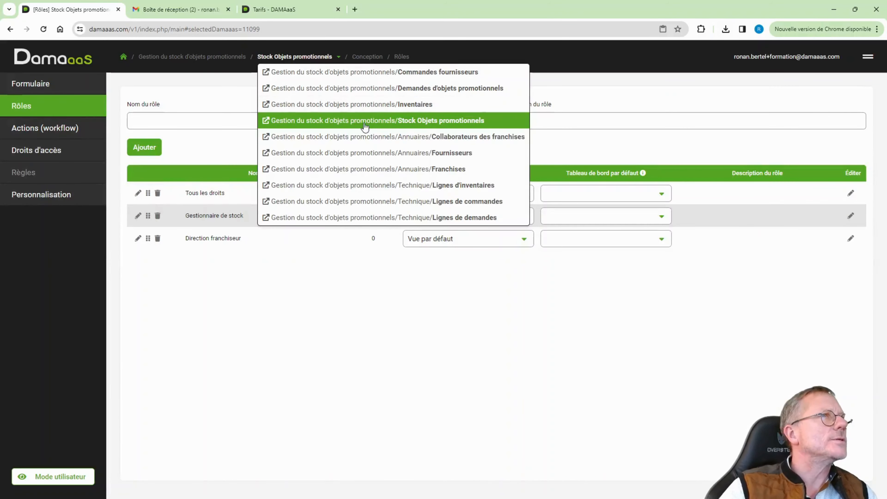
left_click(451, 138)
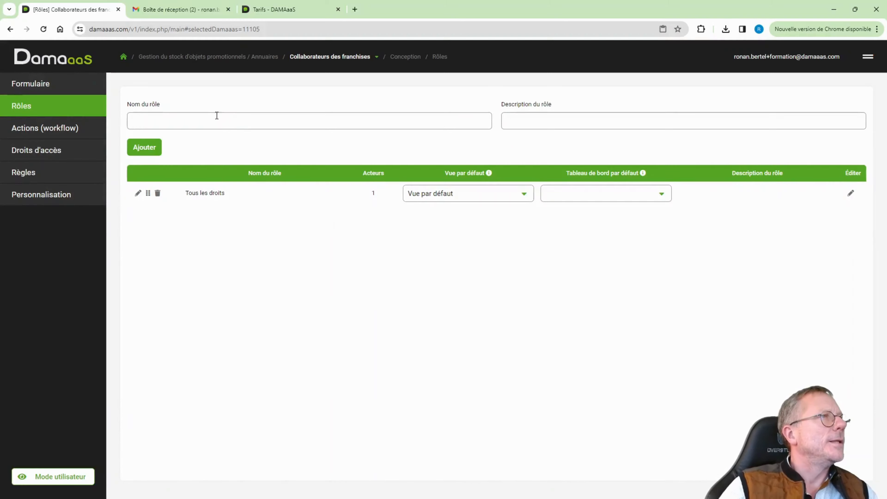
left_click(182, 121)
key("ctrl+v")
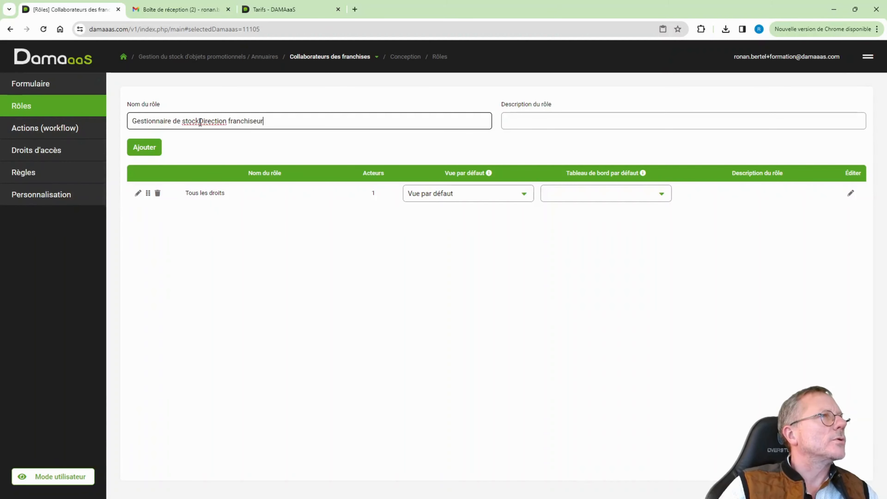
left_click_drag(199, 121, 2, 101)
key("BackSpace")
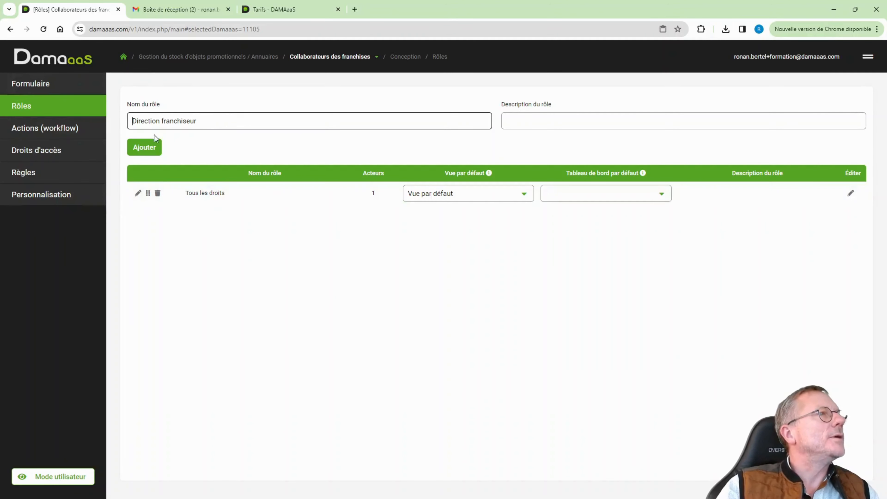
left_click(136, 148)
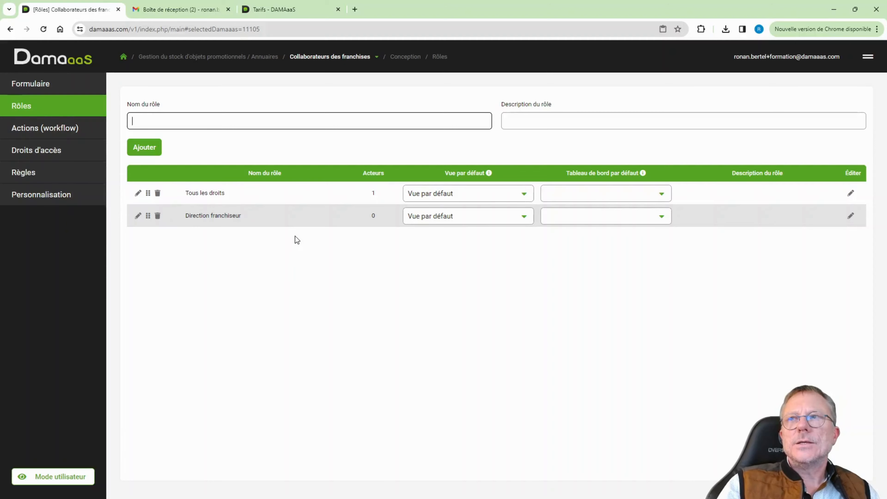
Switch to the roles of the Fournisseurs module and add the role "Gestionnaire de stock" from the copied text.
left_click(323, 58)
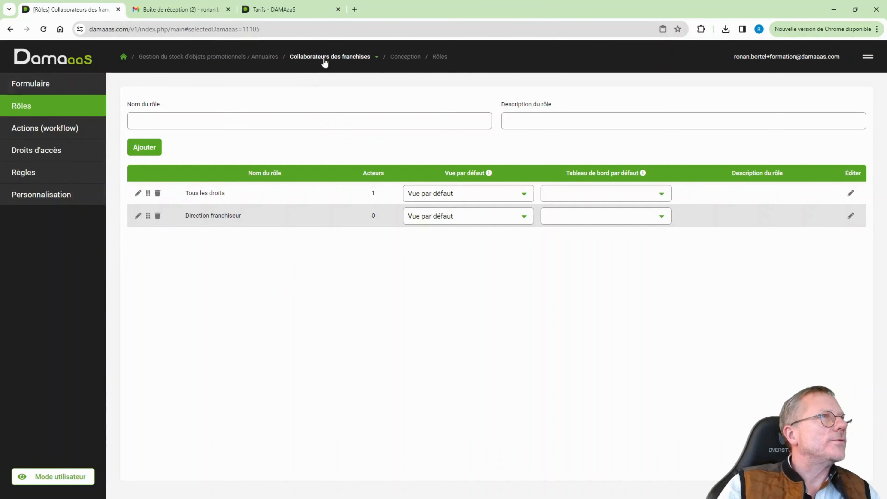
left_click(446, 161)
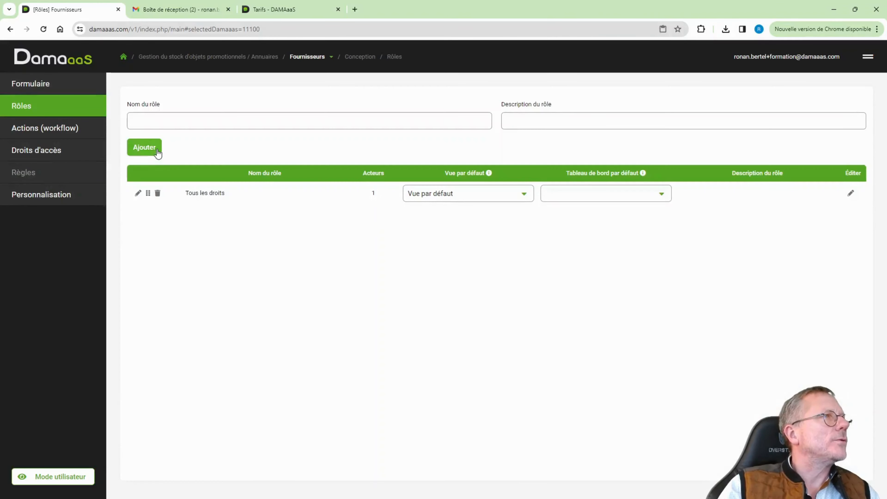
left_click(177, 121)
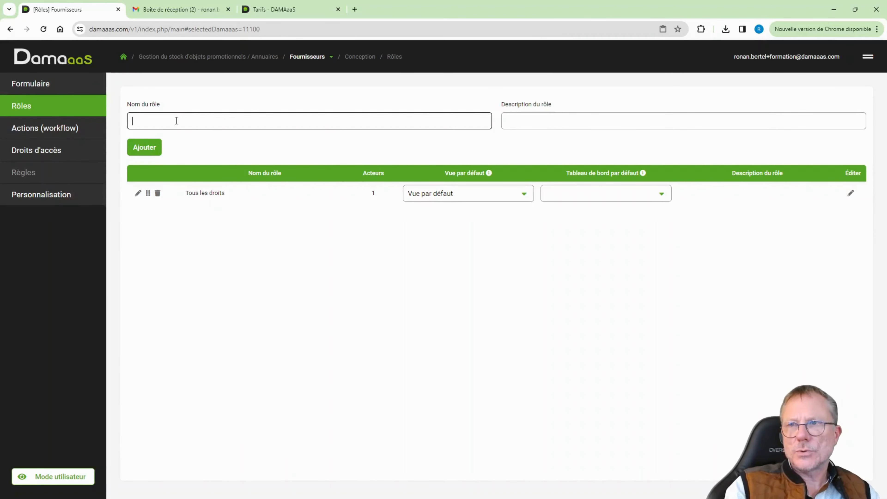
key("ctrl+v")
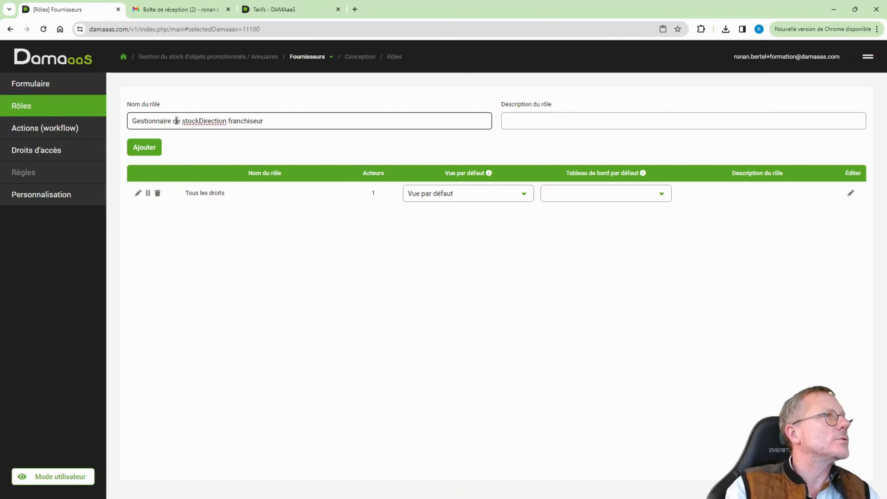
left_click_drag(199, 120, 371, 122)
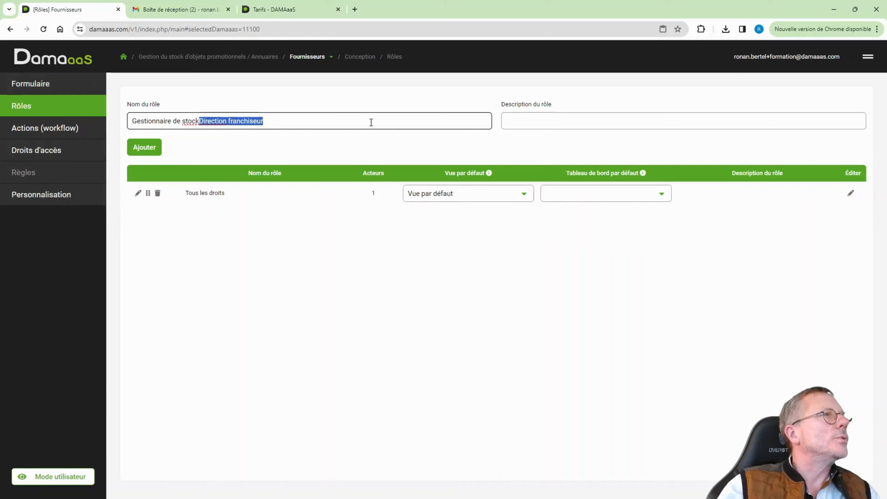
key("BackSpace")
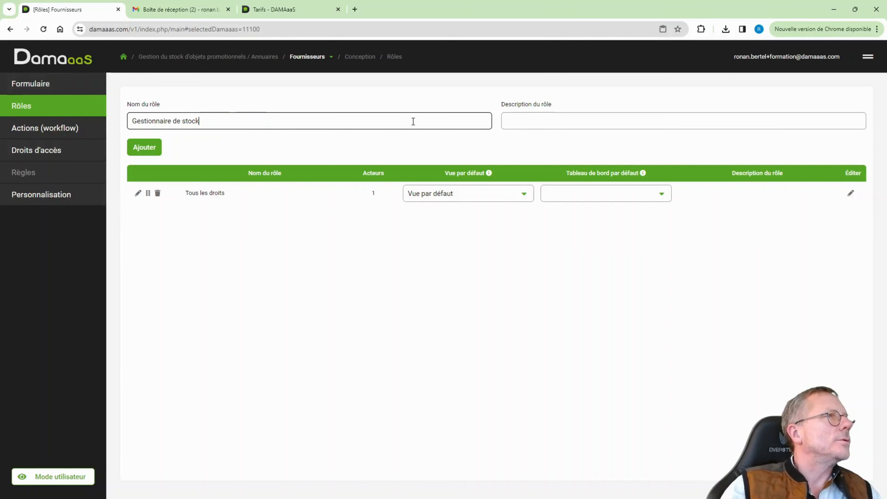
left_click(155, 149)
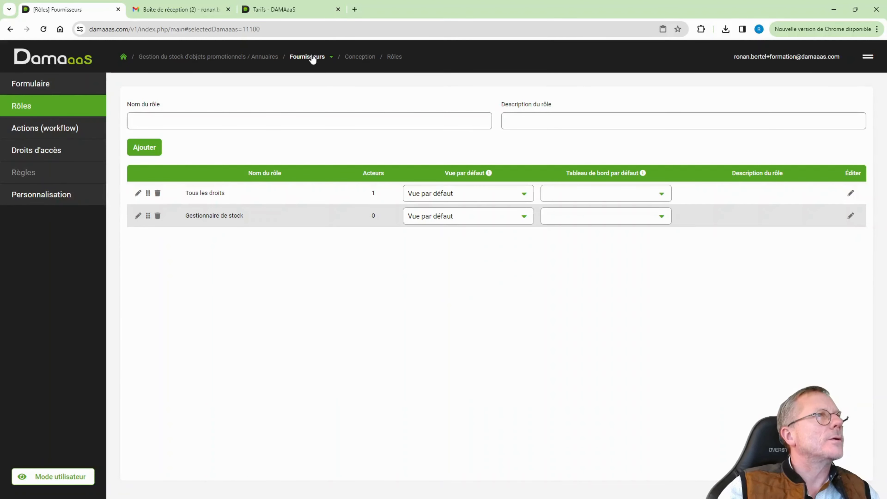
Switch to the roles of the Franchises module and add the role "Direction franchiseur" from the copied text.
left_click(310, 57)
left_click(453, 169)
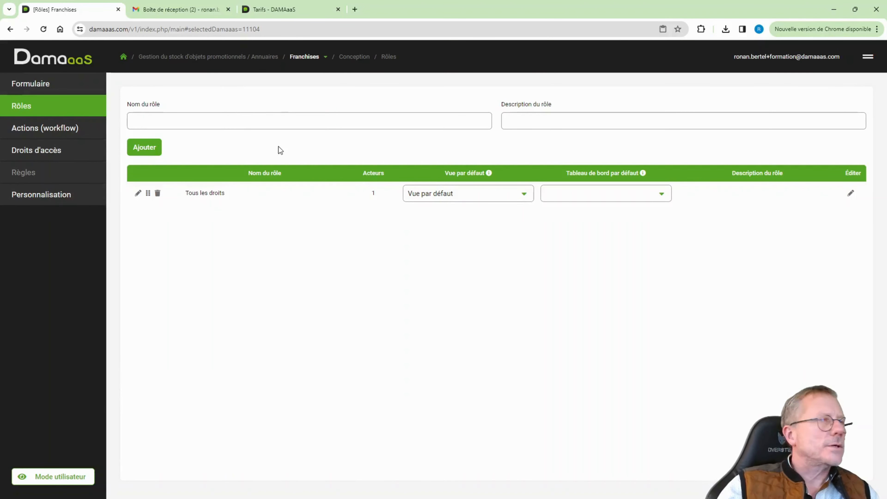
left_click(170, 121)
type("Gestionnaire de stockDirection franchiseur")
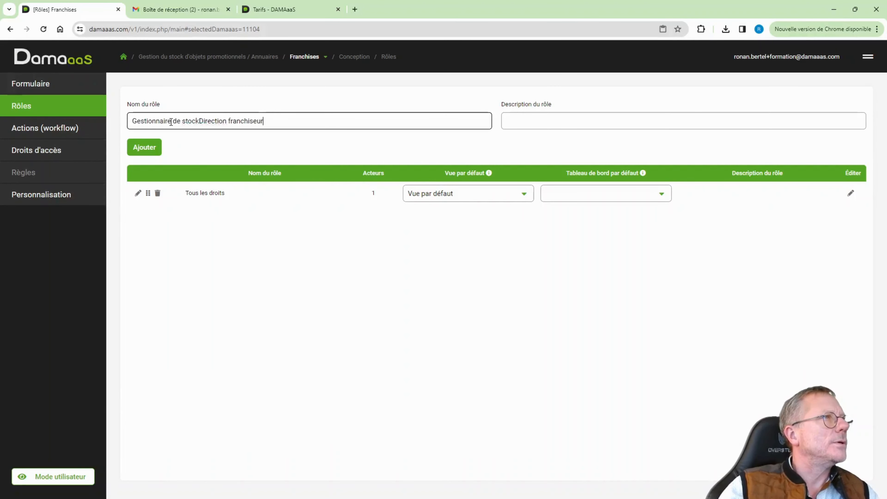
left_click_drag(199, 122, 8, 126)
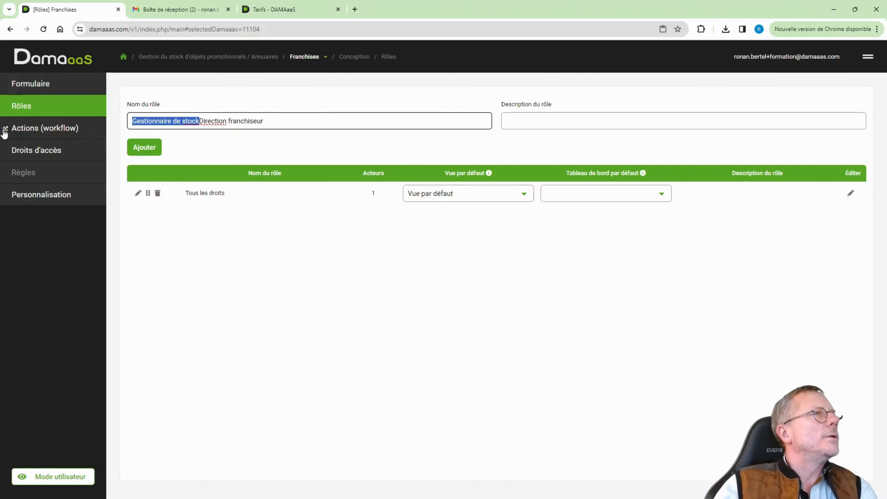
key("BackSpace")
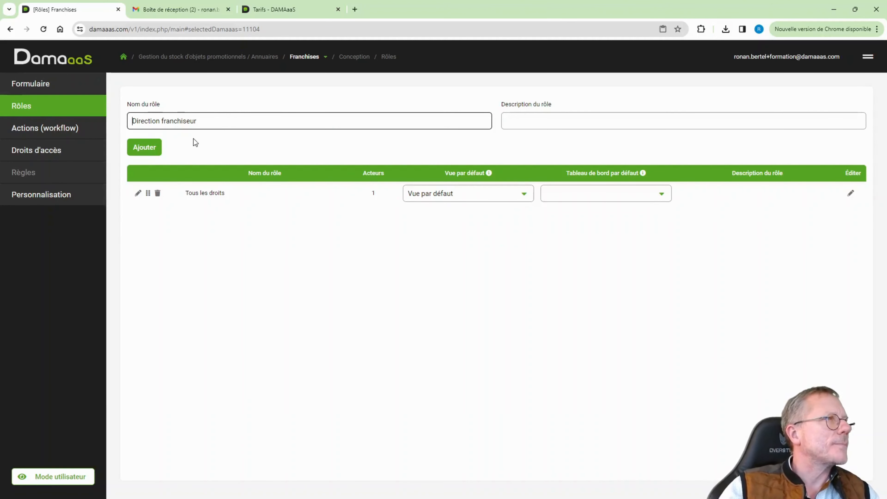
left_click(151, 148)
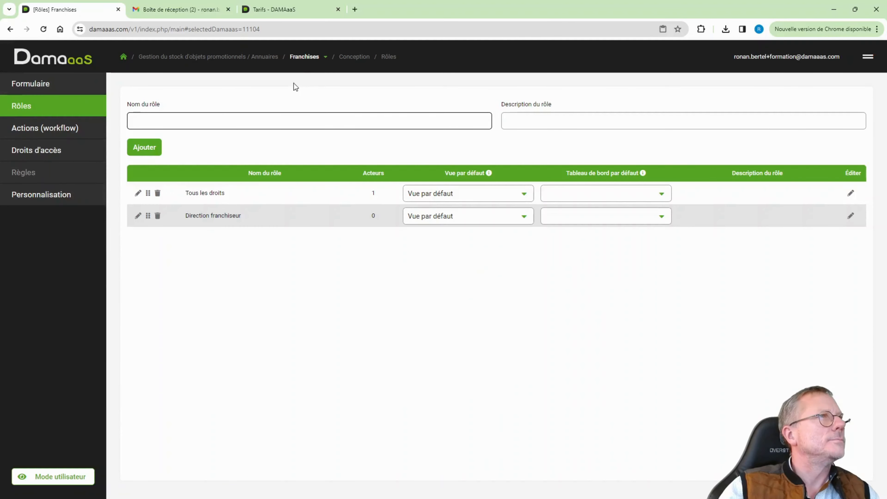
Switch to the roles of the Lignes d'inventaires module and add the role "Gestionnaire de stock" from the copied text.
left_click(308, 57)
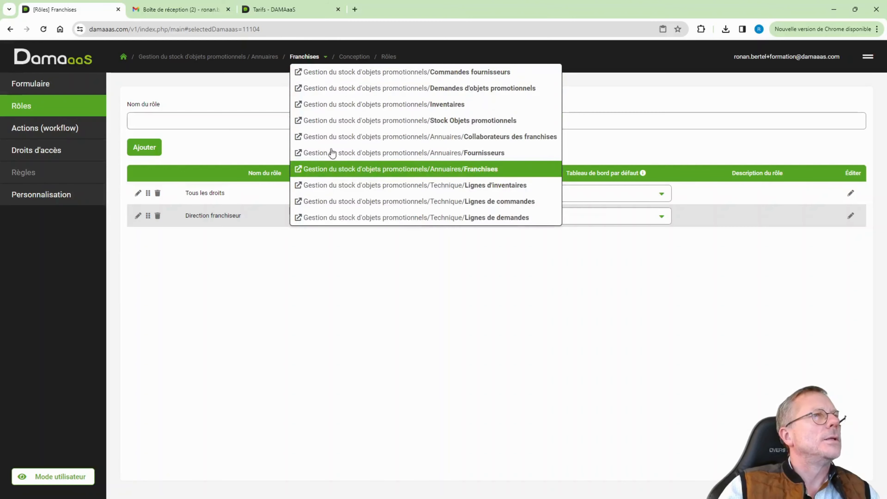
left_click(510, 186)
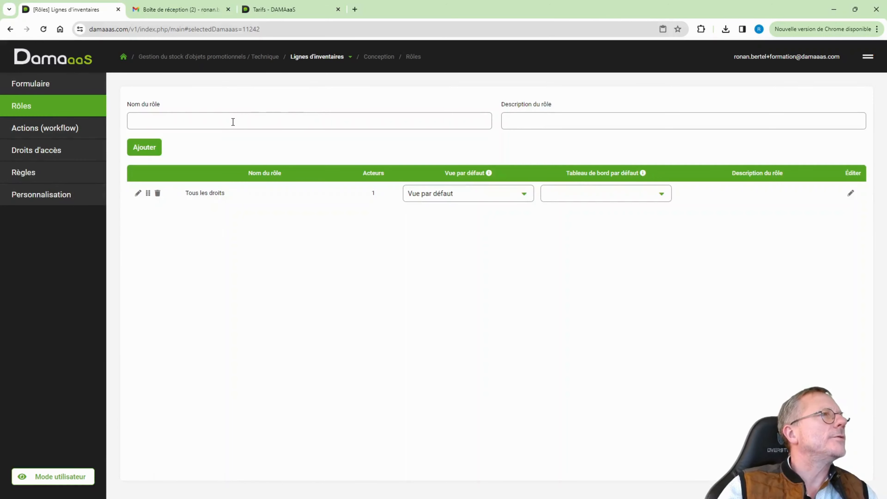
left_click(233, 122)
type("Gestionnaire de stockDirection franchiseur")
left_click_drag(198, 122, 396, 136)
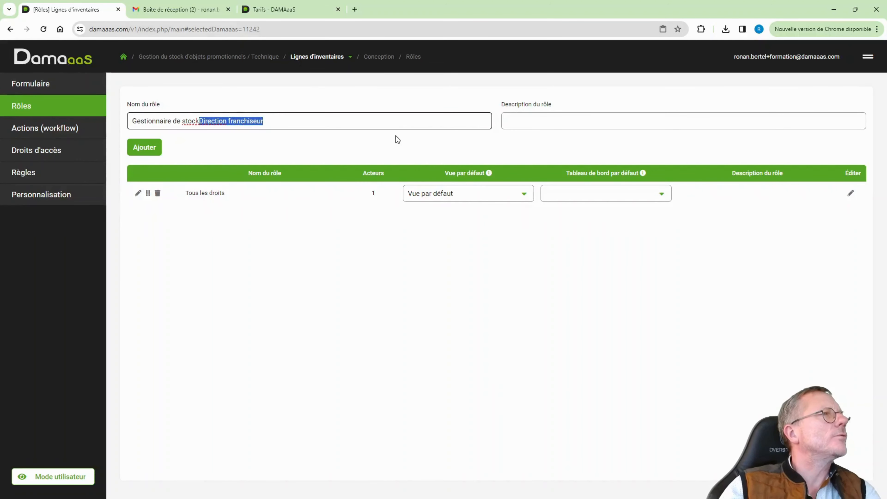
key("BackSpace")
left_click(143, 148)
Switch to the roles of the Lignes de commandes module and add the role "Gestionnaire de stock" from the copied text.
left_click(330, 57)
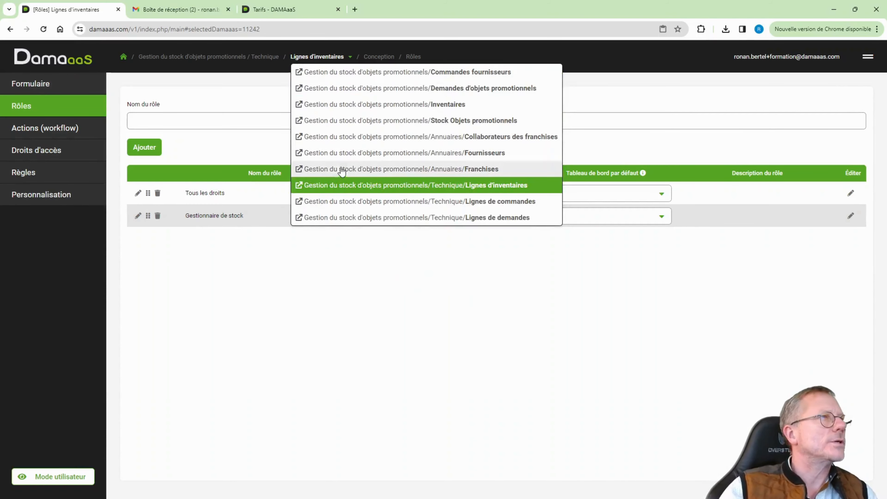
left_click(411, 202)
left_click(140, 122)
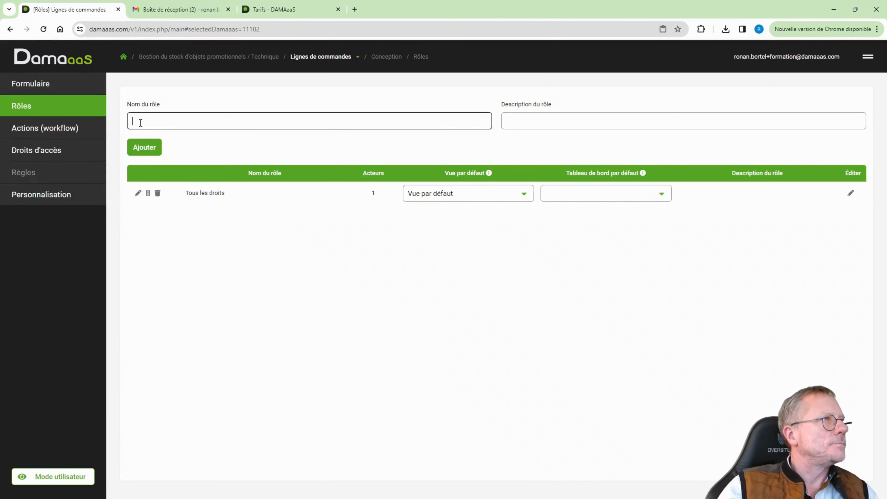
type("Gestionnaire de stockDirection franchiseur")
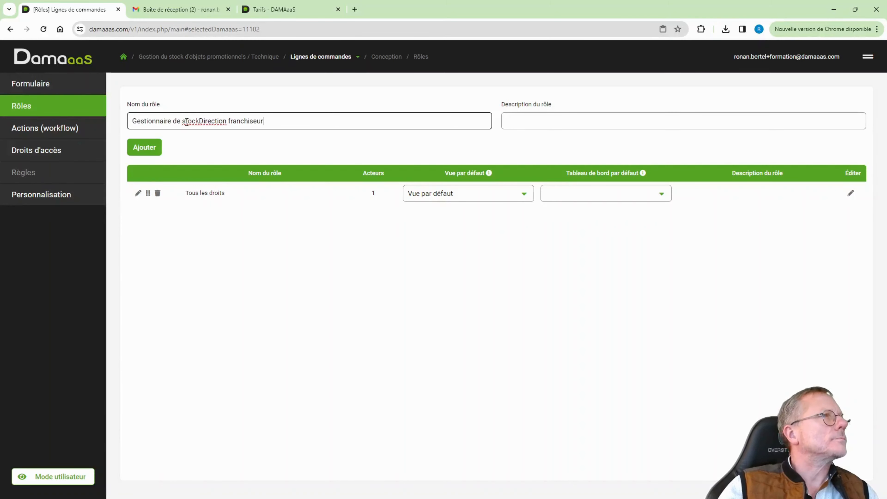
left_click_drag(198, 121, 331, 139)
key("BackSpace")
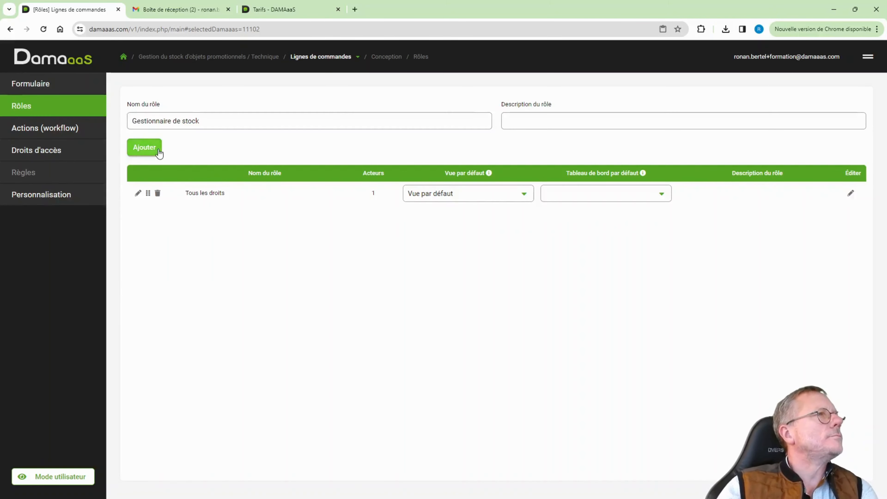
left_click(156, 148)
Switch to the roles of the Lignes de demandes module and add the role "Gestionnaire franchisé".
mouse_move(325, 71)
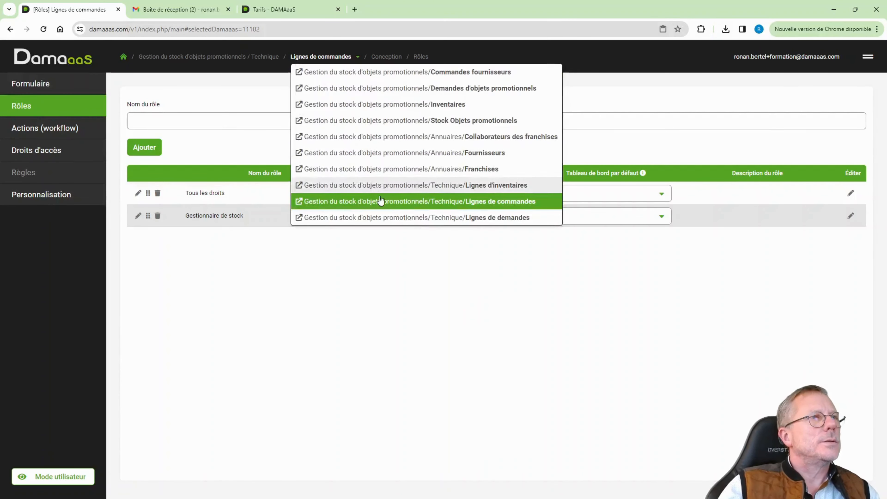
left_click(370, 216)
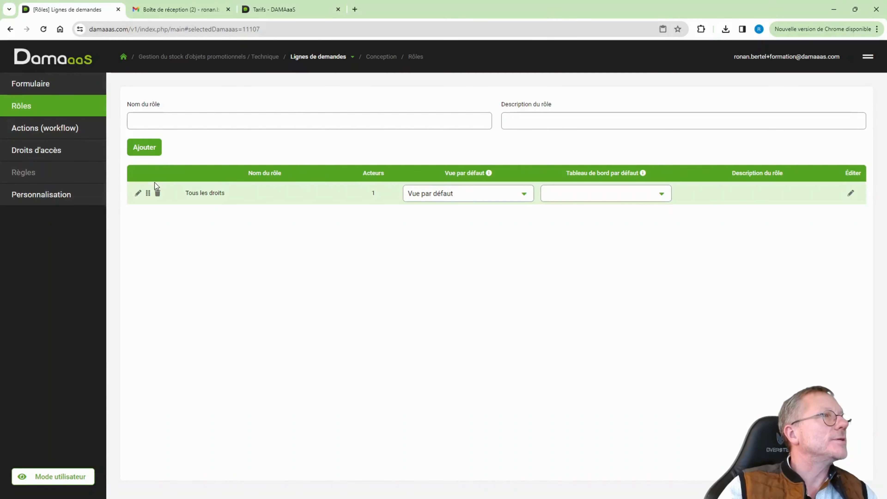
left_click(177, 120)
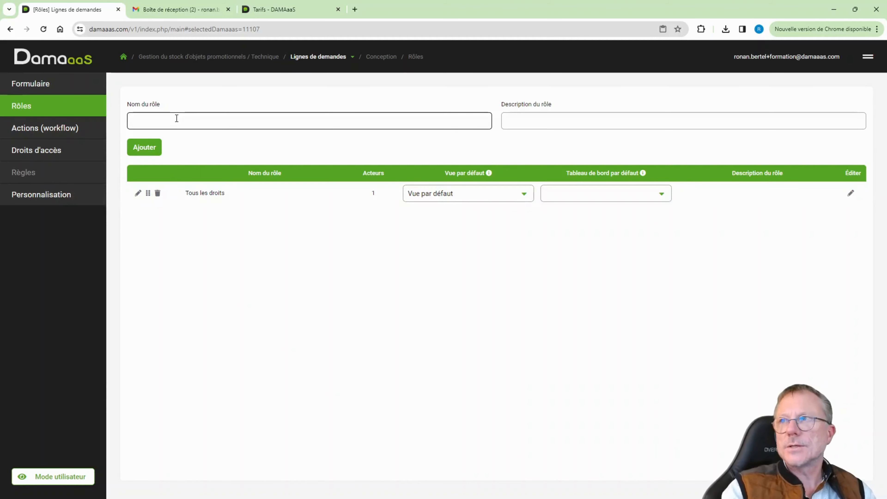
type("Gest")
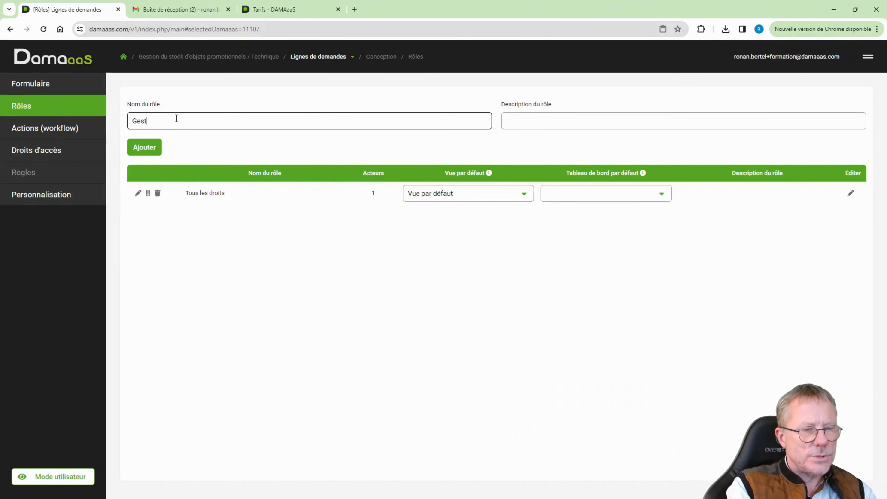
type("ionnaire franchisé")
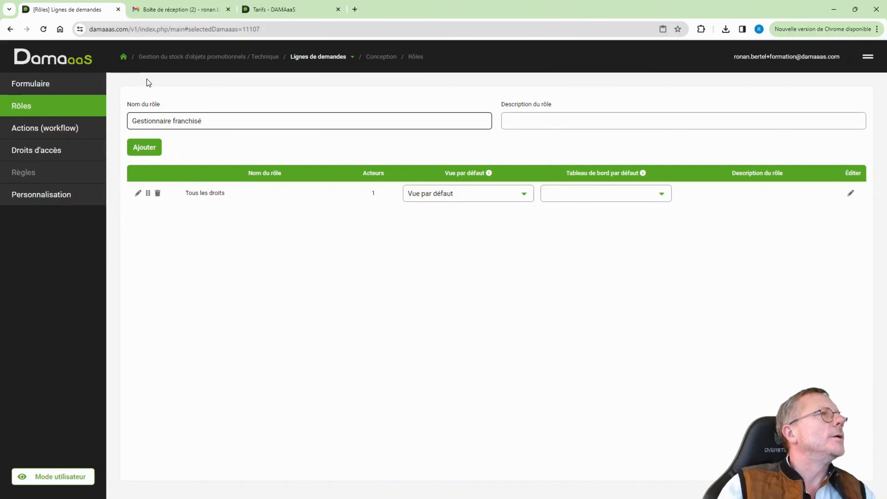
left_click(145, 147)
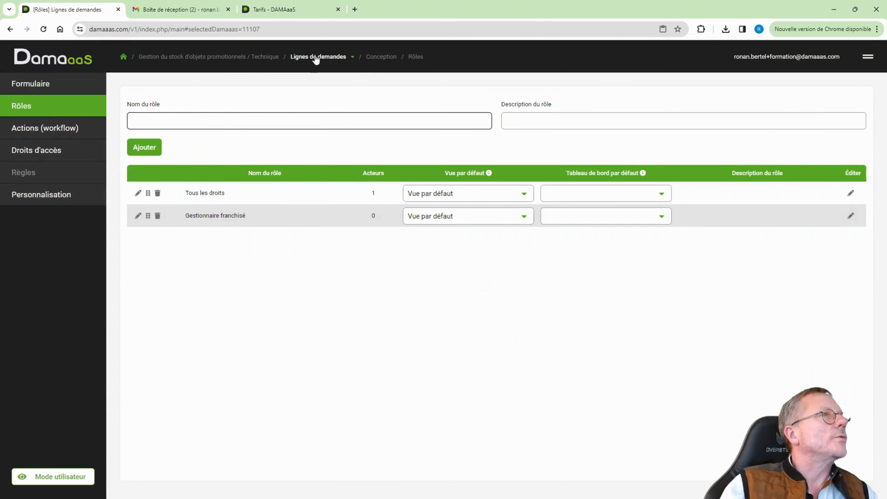
Leave the role design of Lignes de demandes and return to the home page with the module tree.
left_click(352, 345)
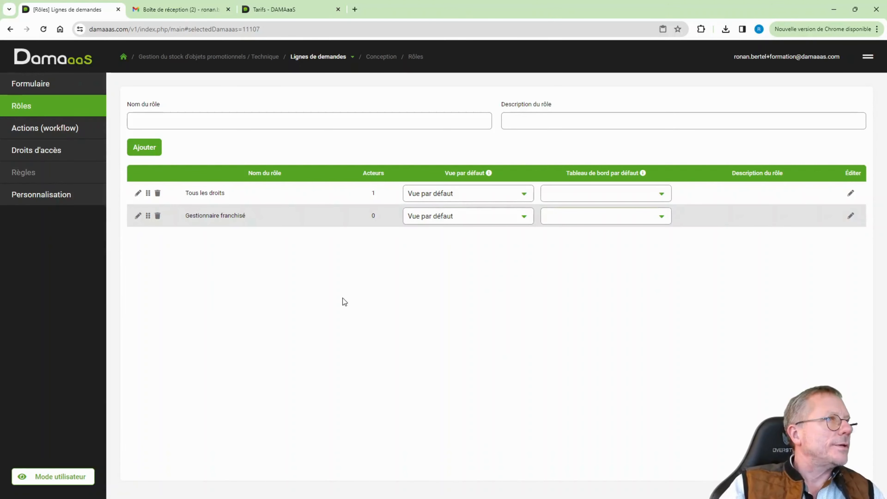
left_click(123, 56)
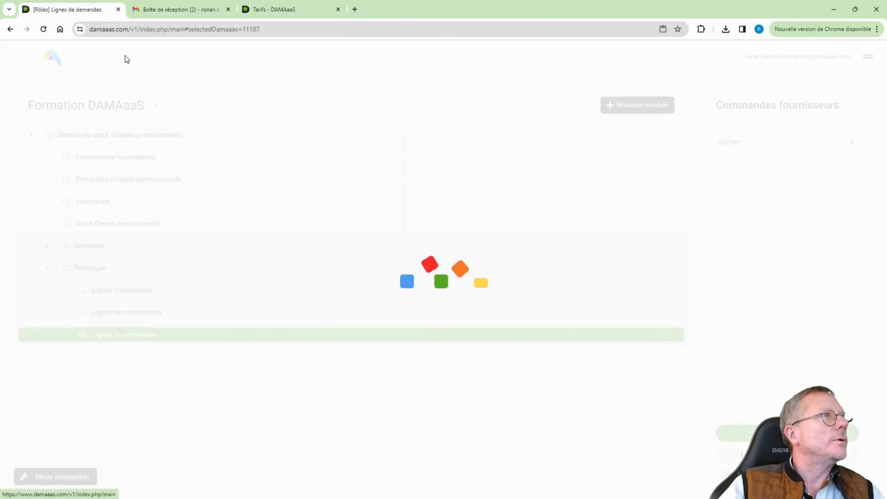